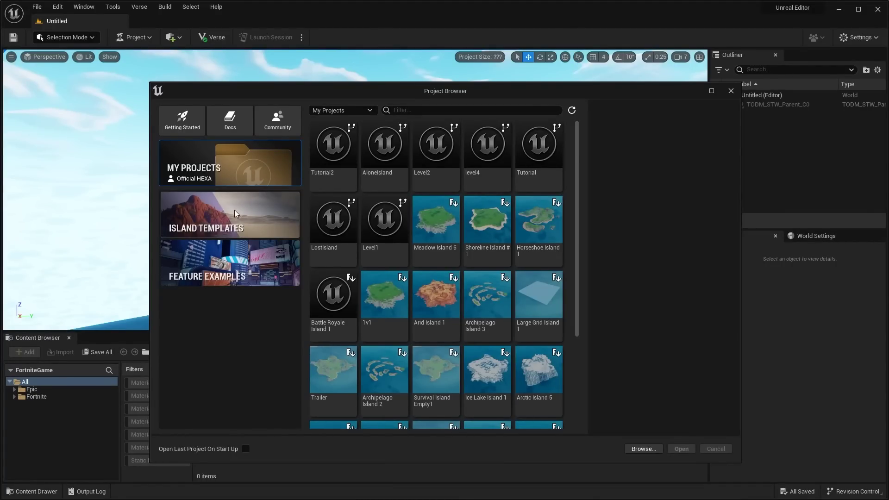
Create a new project named LandscapeTutorial from the Blank island template.
left_click(209, 226)
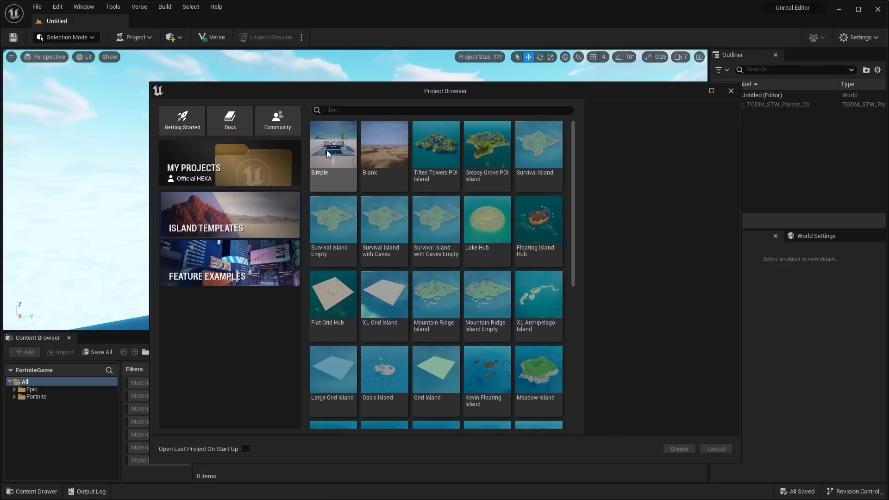
left_click(376, 154)
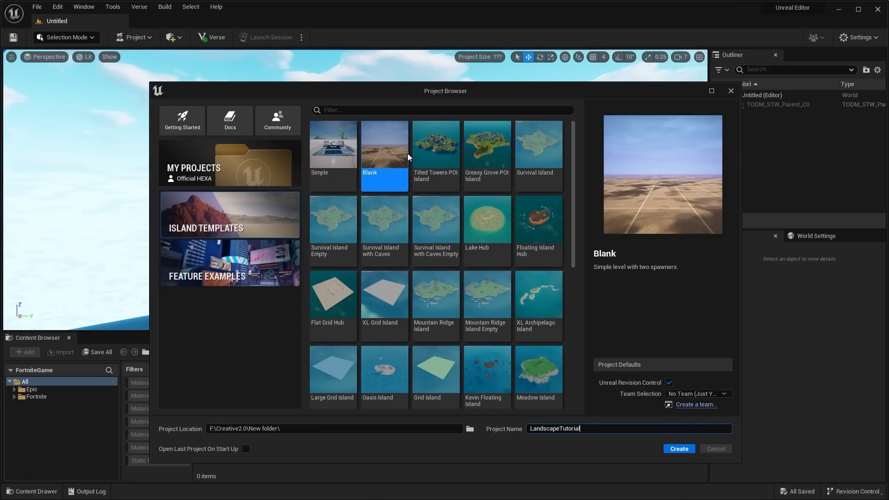
left_click(690, 448)
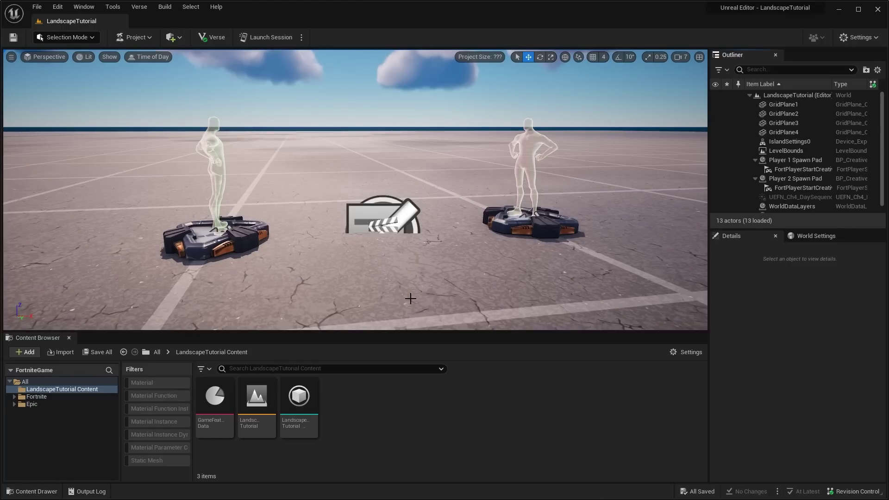
Look over the blank level from farther back and close the Content Browser to enlarge the viewport.
key("s")
right_click_drag(382, 206, 362, 228)
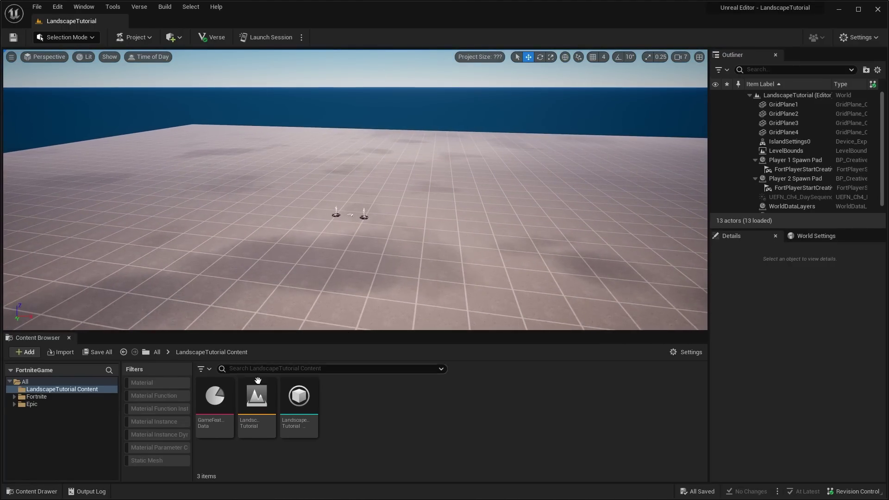
left_click(68, 338)
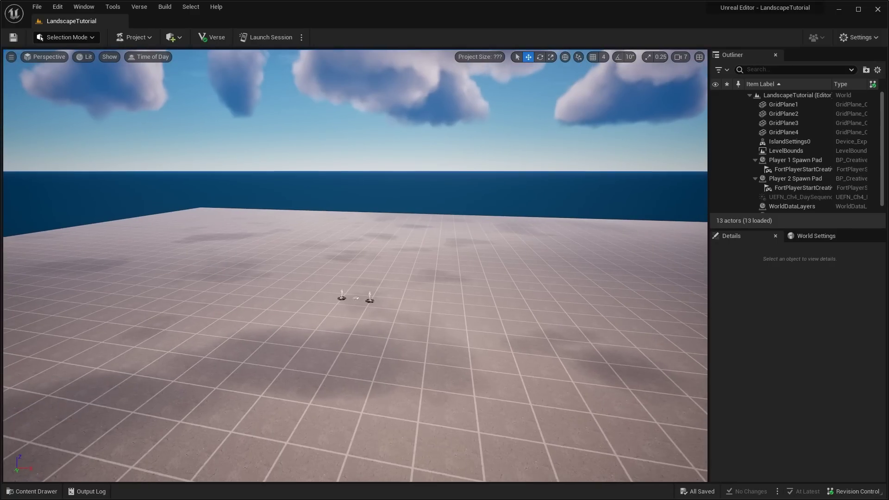
Select all four grid planes of the floor directly in the viewport.
left_click(290, 252)
left_click(314, 282)
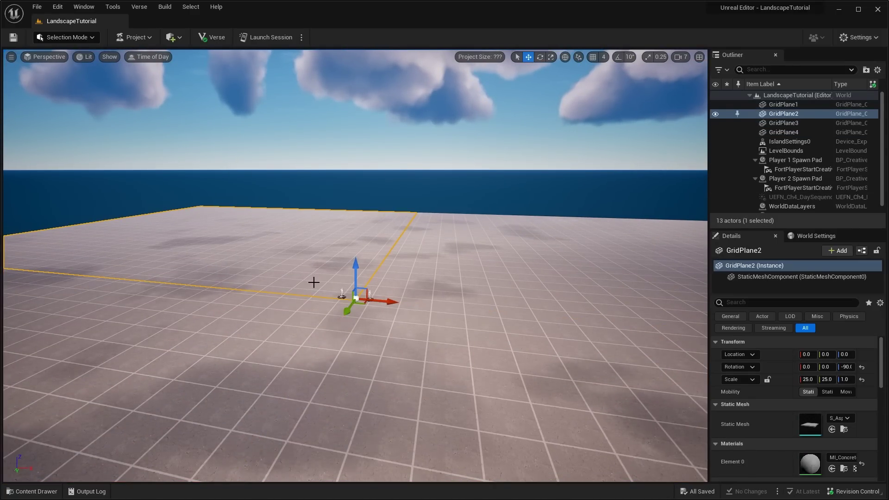
left_click(282, 327, "shift")
left_click(432, 320, "shift")
left_click(500, 291, "shift")
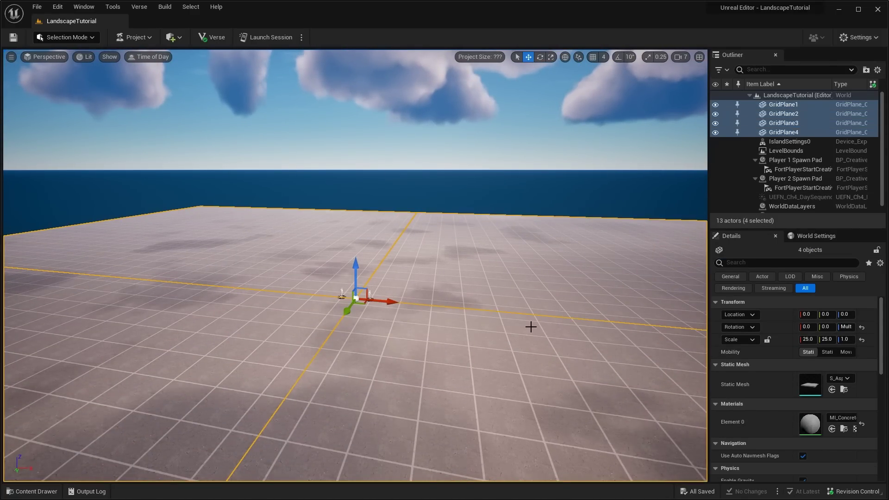
Select GridPlane1 through GridPlane4 in the Outliner, as a range and by adding them individually.
left_click(779, 105)
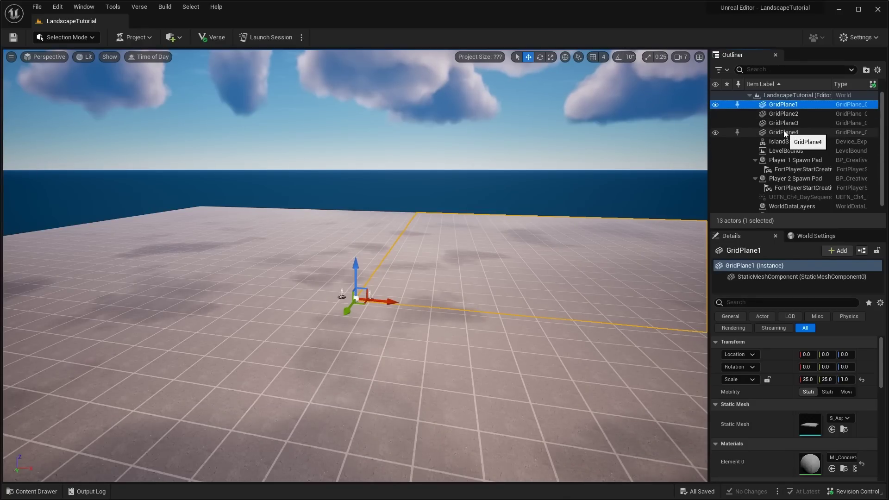
left_click(788, 132, "shift")
left_click(786, 114)
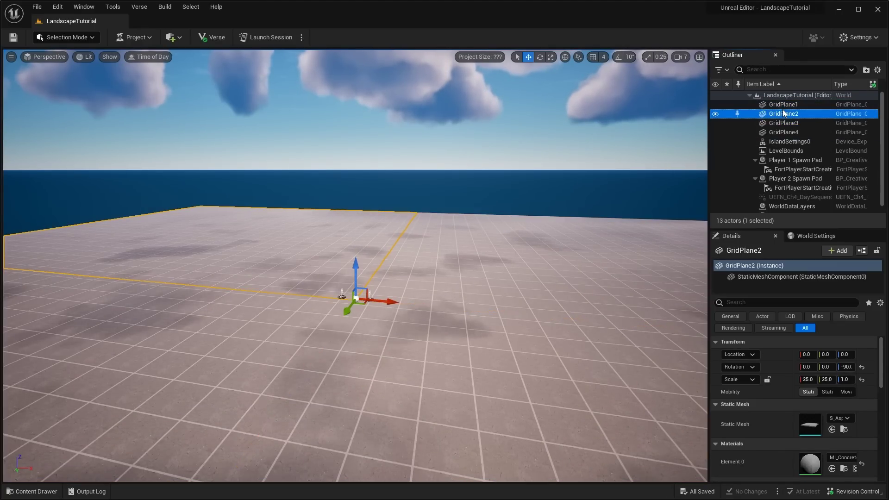
left_click(787, 105, "ctrl")
left_click(794, 123, "ctrl")
left_click(798, 133, "ctrl")
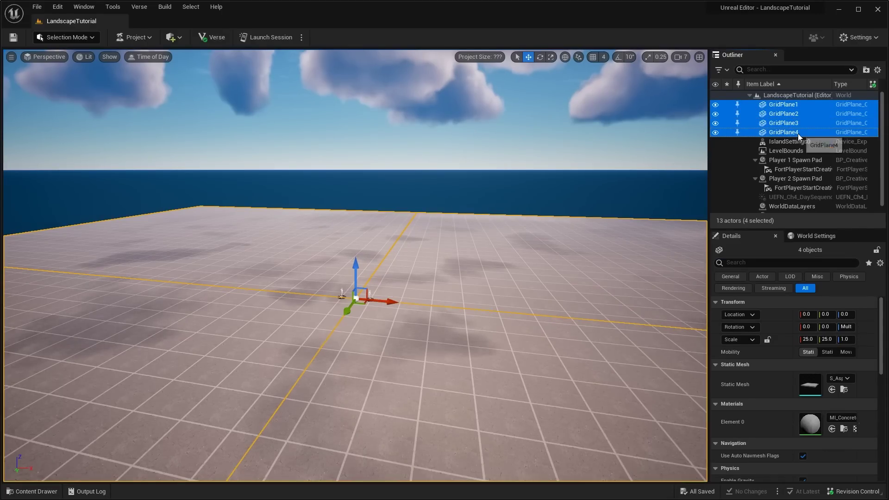
Delete the four floor planes GridPlane1 to GridPlane4 from the level.
left_click(789, 105)
left_click(800, 133, "shift")
right_click_drag(417, 229, 422, 239)
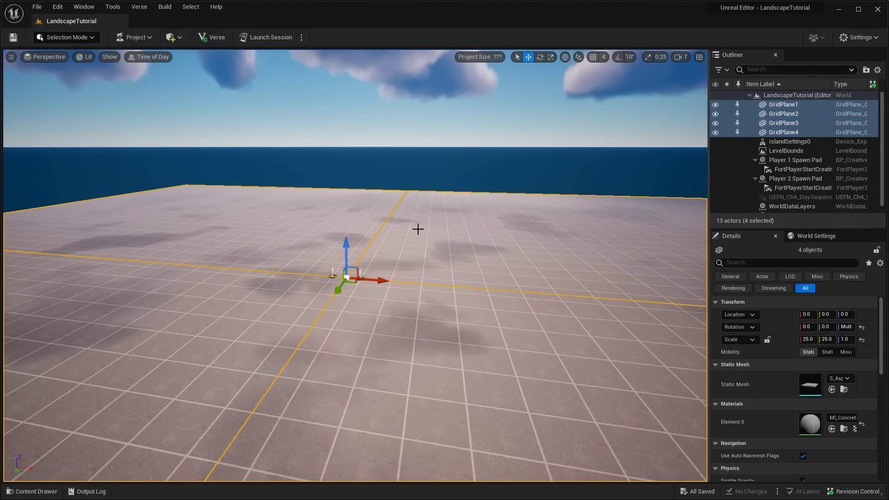
key("Delete")
right_click_drag(435, 277, 268, 214)
right_click_drag(435, 222, 435, 262)
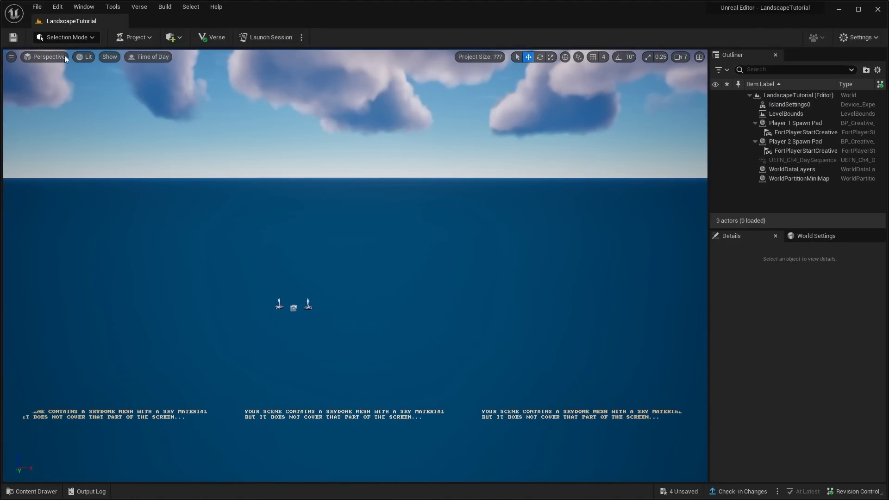
Create a new landscape with the default settings in Landscape mode and select the parent Landscape actor.
left_click(73, 37)
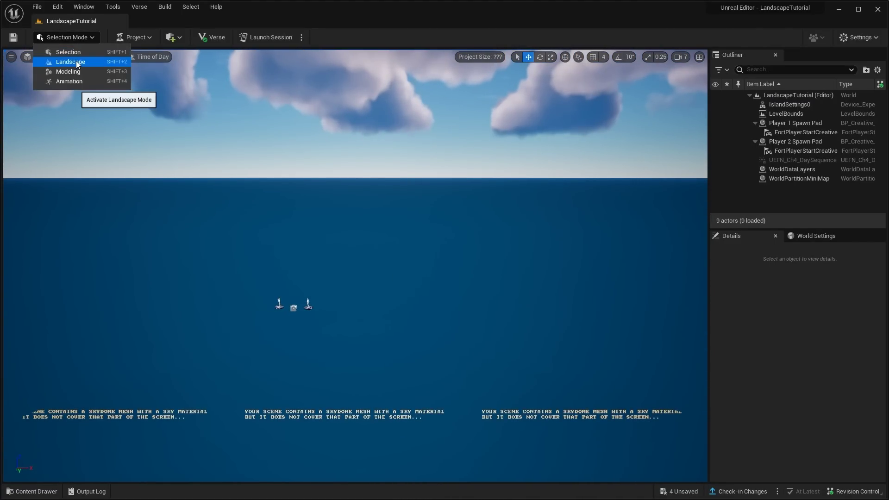
left_click(76, 61)
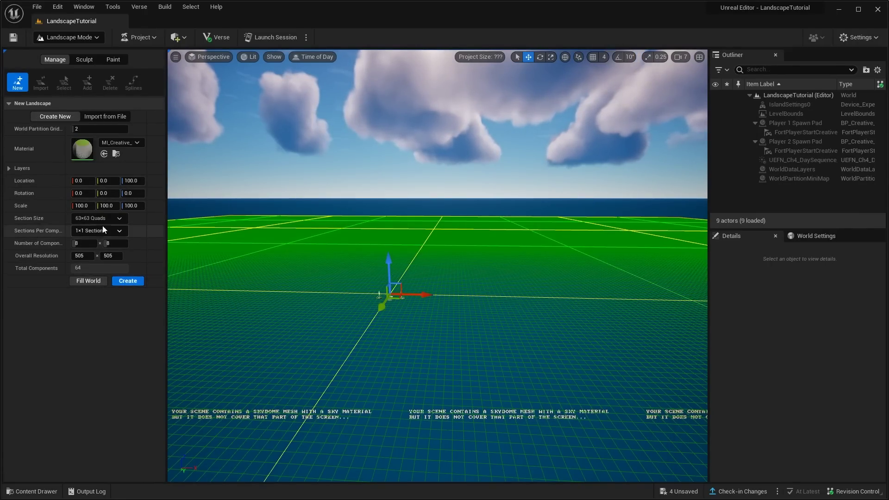
left_click(129, 281)
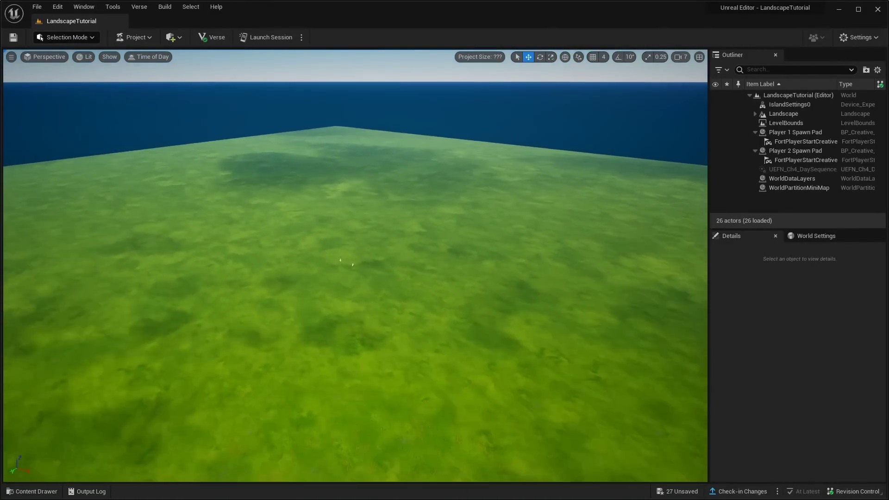
right_click_drag(444, 250, 389, 248)
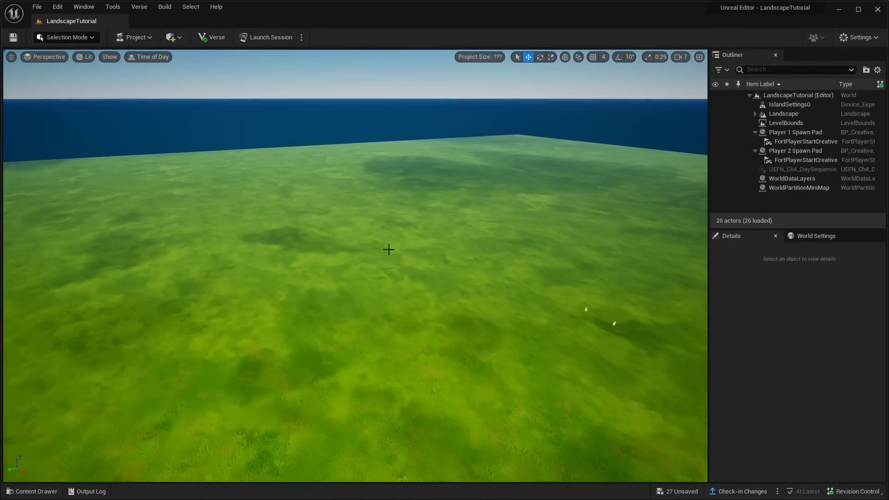
left_click(219, 388)
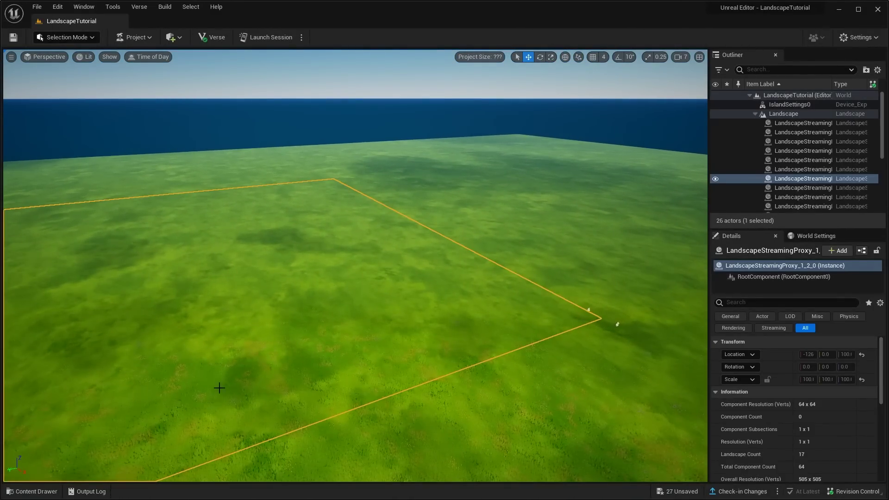
double_click(784, 114)
Search the Fortnite content for "water" and show the Lake asset in its Water folder.
left_click(37, 491)
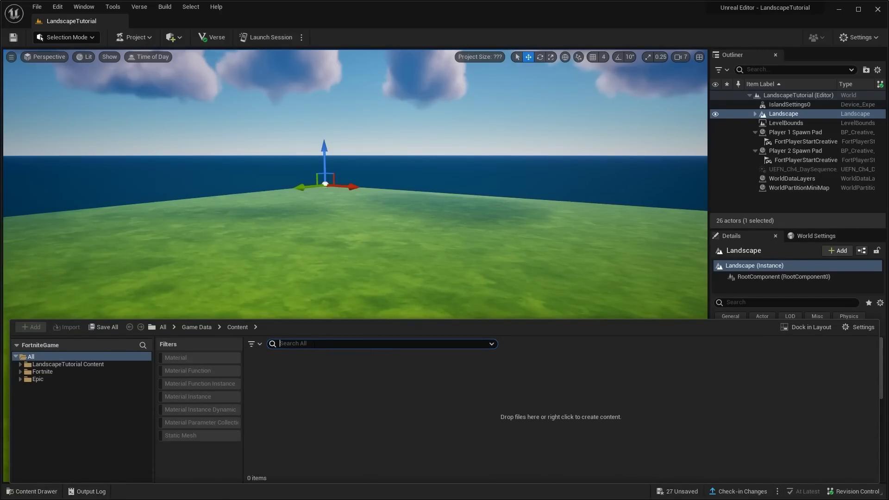
type("water")
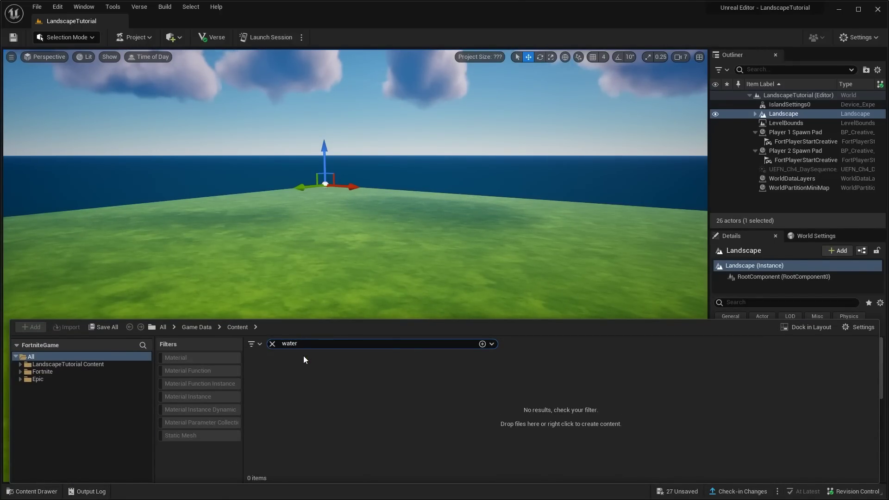
left_click(43, 372)
scroll(577, 434, "down", 5)
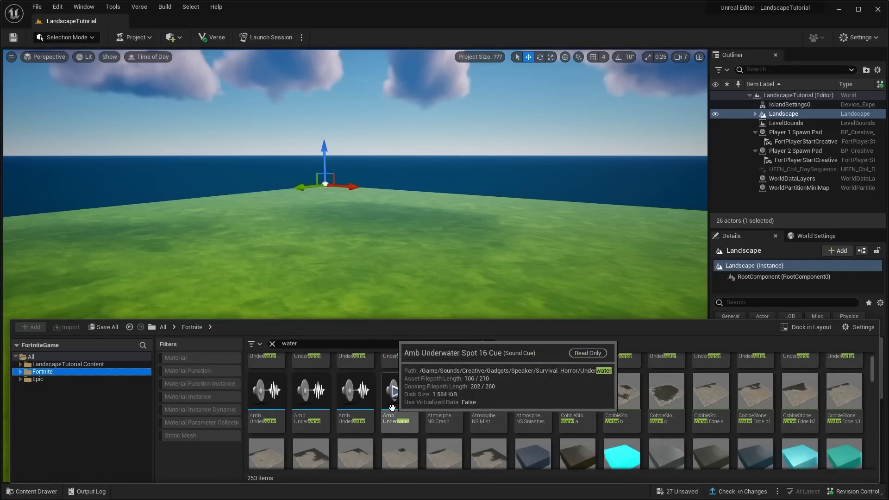
scroll(577, 434, "down", 10)
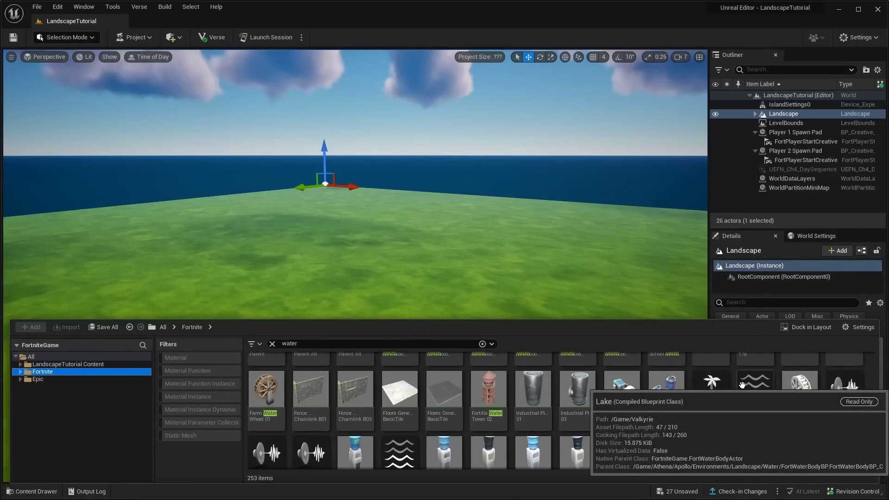
right_click(755, 395)
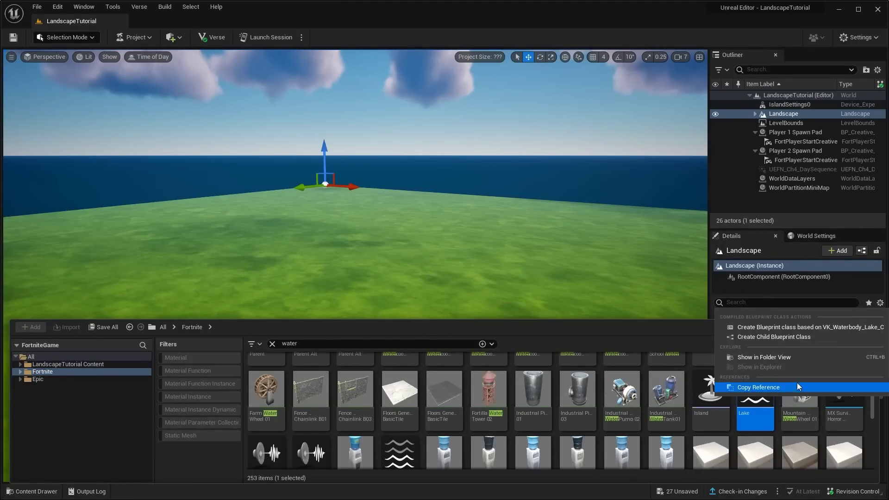
left_click(762, 357)
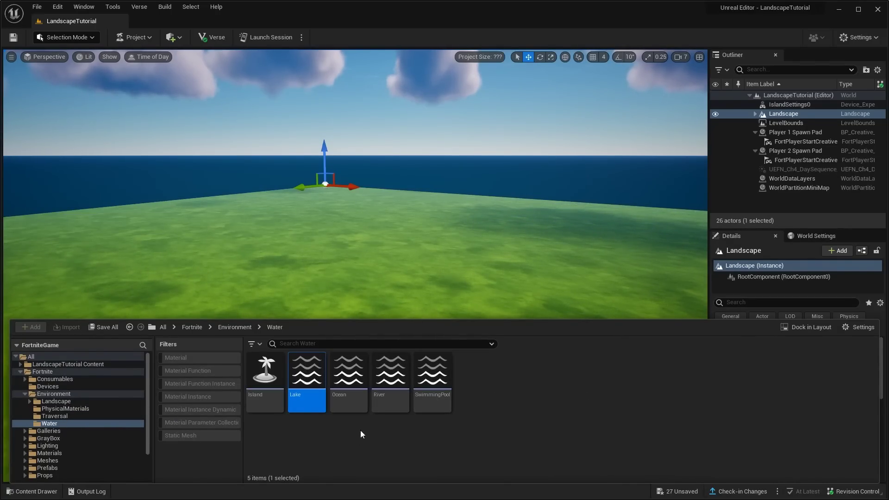
Place an Ocean water body from the Water folder on the middle of the landscape.
right_click_drag(363, 250, 204, 359)
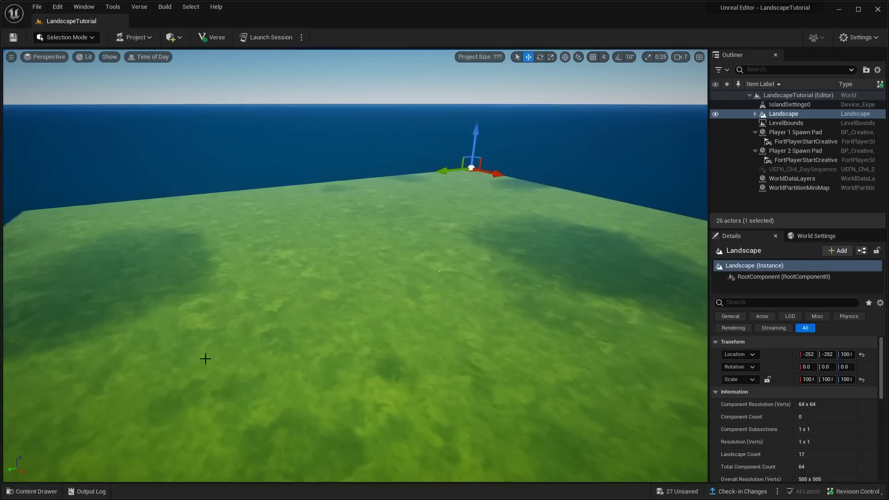
left_click(32, 492)
left_click_drag(338, 370, 426, 279)
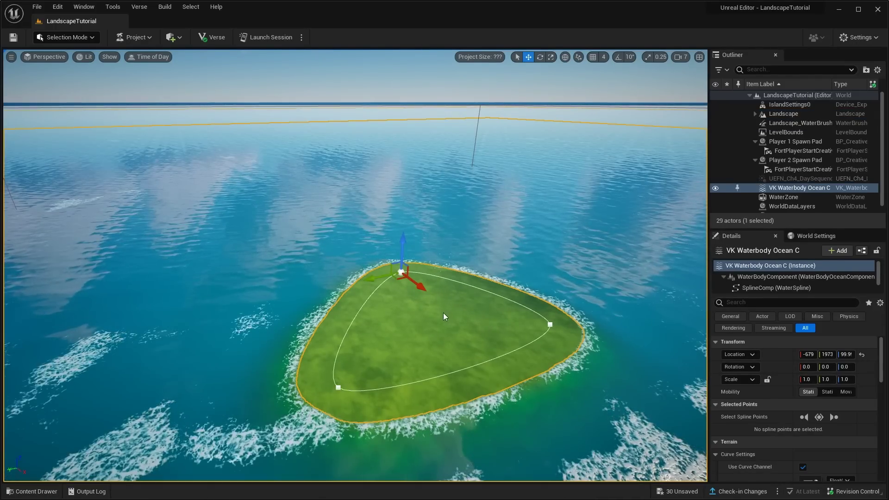
Inspect the island cut out by the ocean and select one corner point of the ocean's shoreline spline.
right_click_drag(444, 316, 514, 256)
key("s")
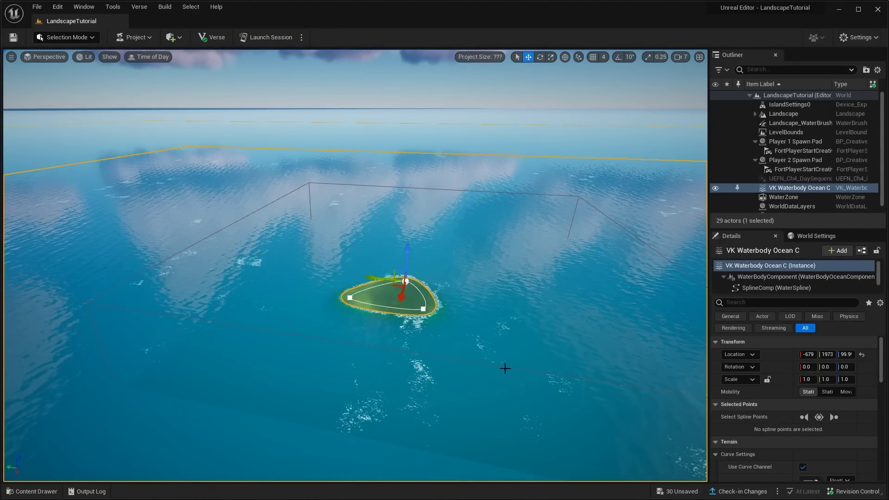
key("w")
right_click_drag(371, 302, 333, 289)
key("w")
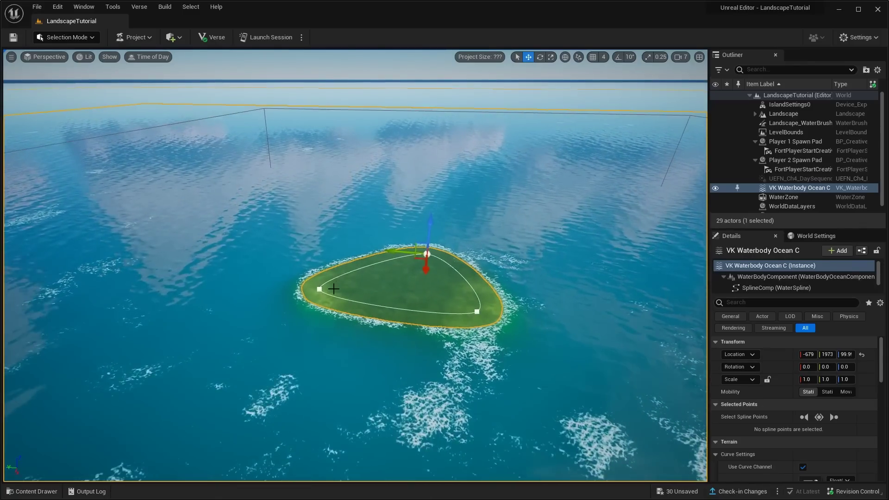
scroll(334, 289, "up", 1)
left_click(318, 290)
left_click(393, 221)
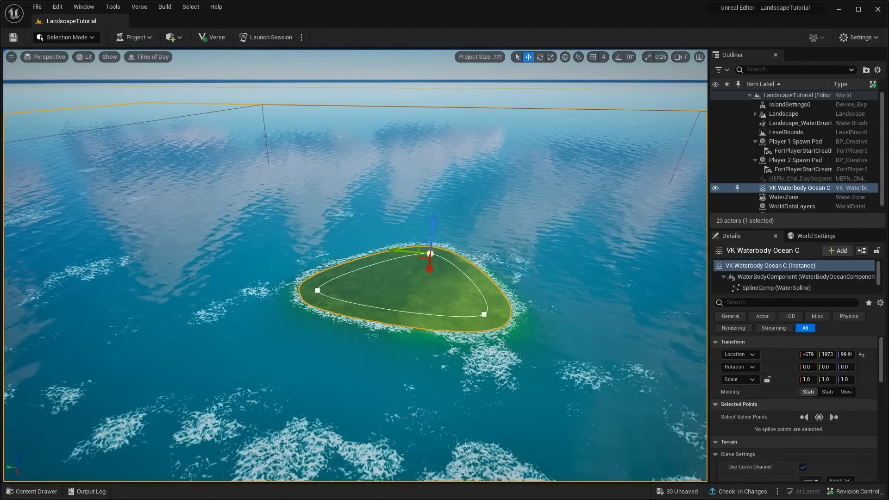
left_click(462, 277)
key("w")
right_click_drag(461, 278, 461, 301)
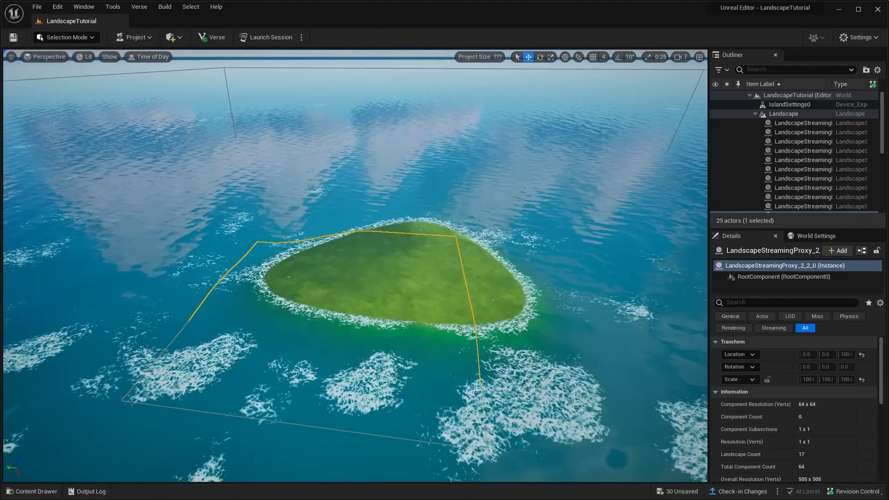
left_click(422, 229)
left_click(289, 278)
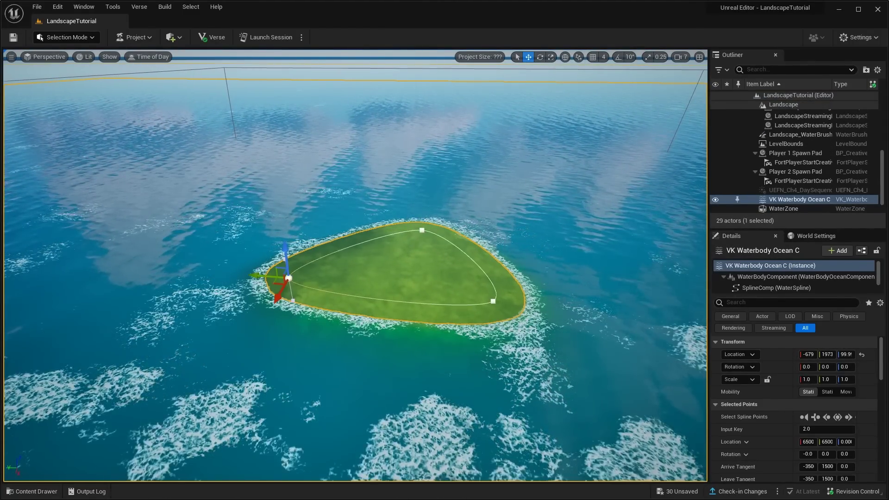
Add a fourth point to the ocean's shoreline spline and move it outward to stretch the island toward the landscape's corner.
scroll(364, 268, "down", 5)
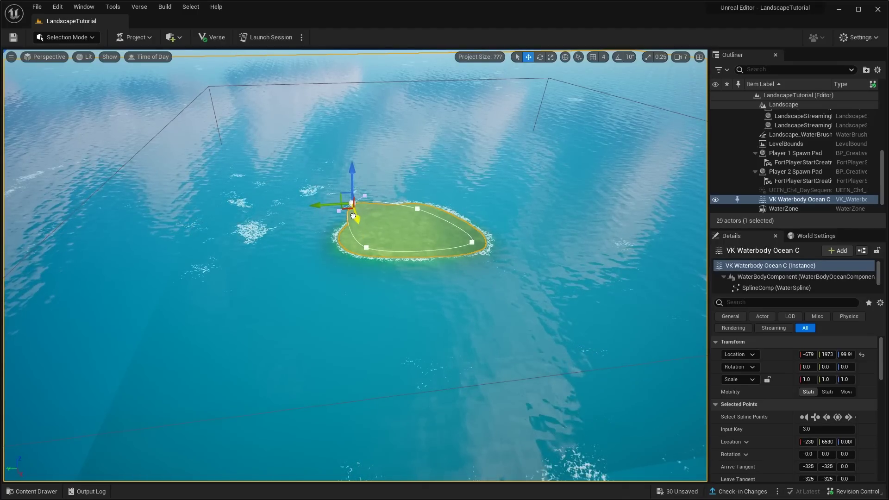
scroll(328, 210, "up", 2)
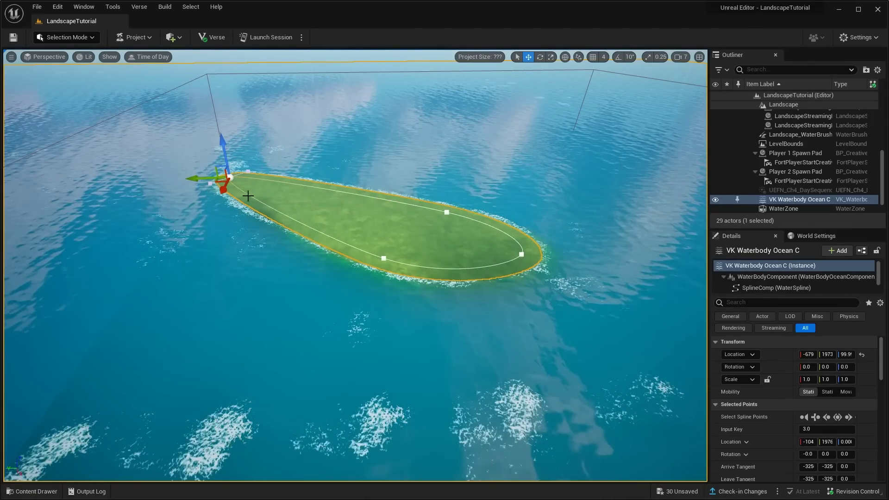
key("f")
left_click_drag(368, 239, 14, 223)
right_click_drag(355, 265, 403, 244)
left_click_drag(303, 281, 452, 283)
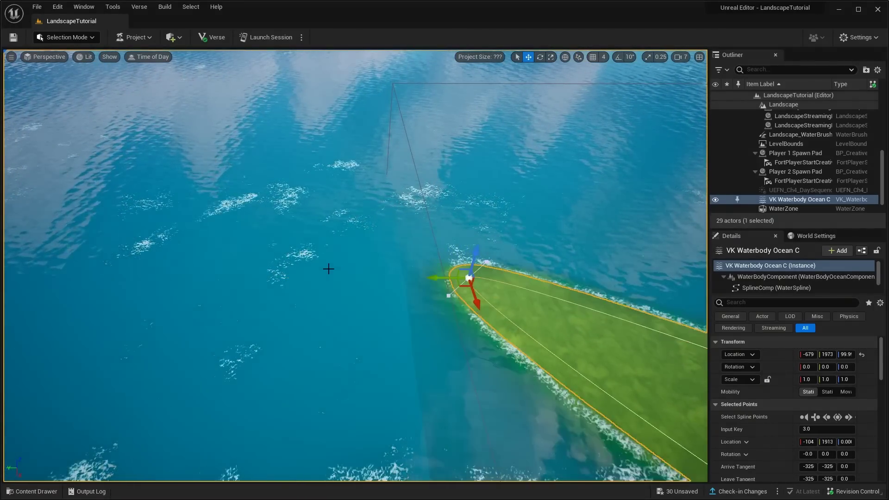
Add more points to the shoreline spline and spread them out to form a large, irregular nine-point island.
right_click_drag(327, 268, 454, 301)
left_click(425, 300)
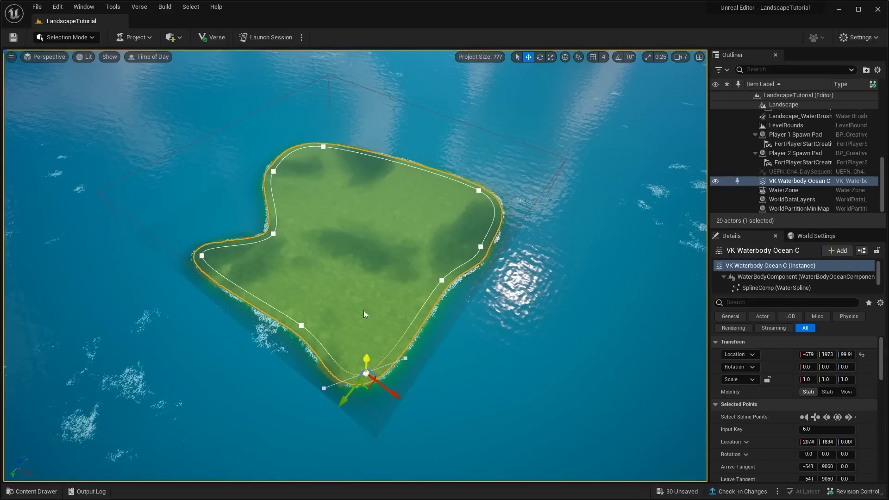
right_click_drag(395, 290, 370, 278)
left_click(396, 290)
right_click_drag(370, 241, 381, 271)
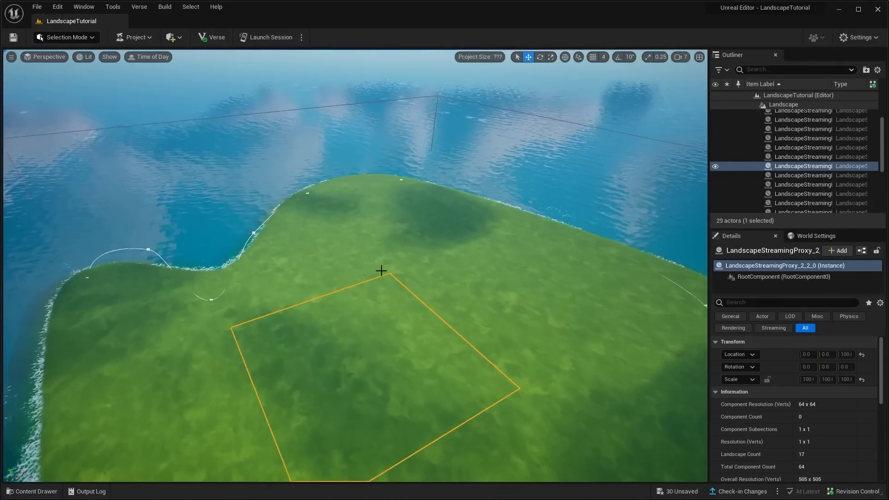
Place a River water body from the Water folder on the landscape so it meets the ocean at the island's shoreline.
left_click(60, 37)
right_click_drag(266, 260, 266, 275)
key("q")
left_click(156, 257)
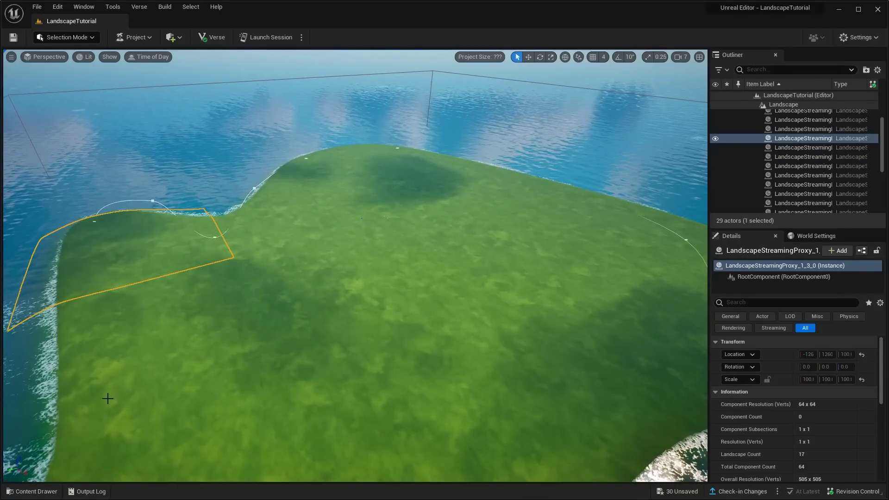
left_click(45, 493)
left_click_drag(390, 380, 414, 262)
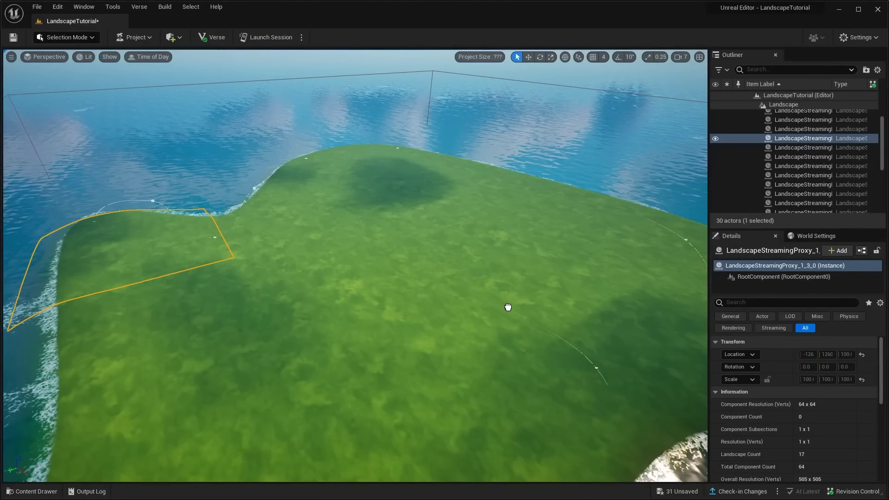
left_click_drag(508, 308, 508, 308)
key("f")
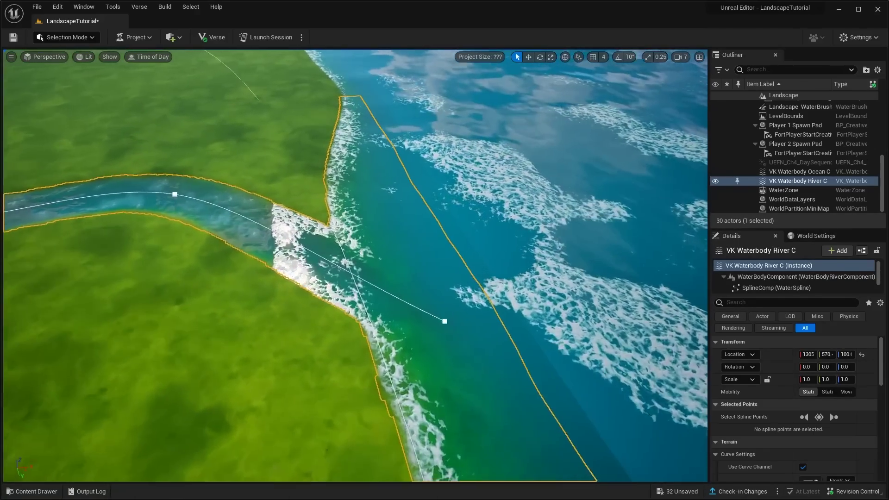
Extend the river's spline from its inland end with more points, curving it across the island to the opposite shore.
mouse_move(524, 216)
right_mouse_down()
mouse_move(519, 199)
mouse_move(523, 217)
right_mouse_up()
key("s")
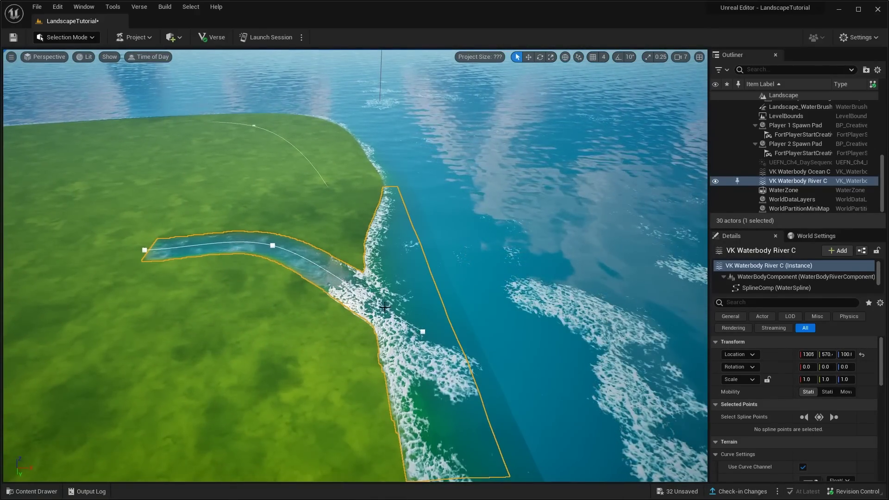
right_click_drag(413, 282, 408, 297)
key("w")
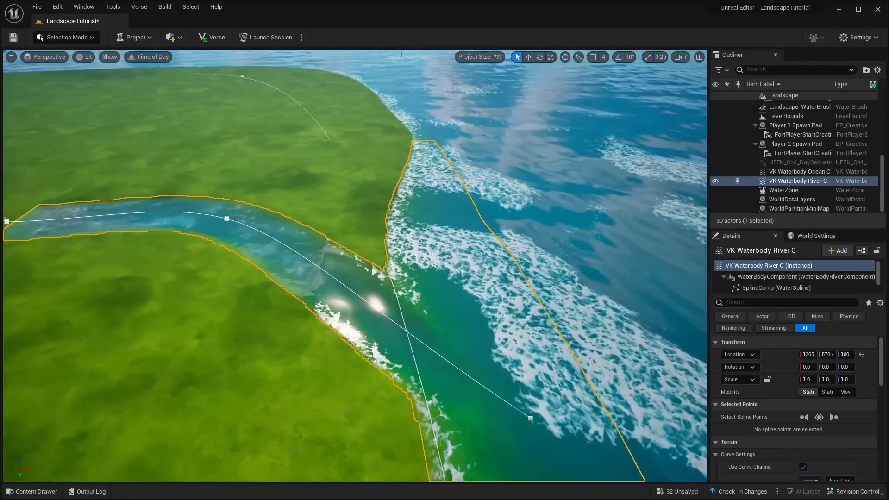
scroll(446, 342, "down", 2)
scroll(403, 297, "down", 4)
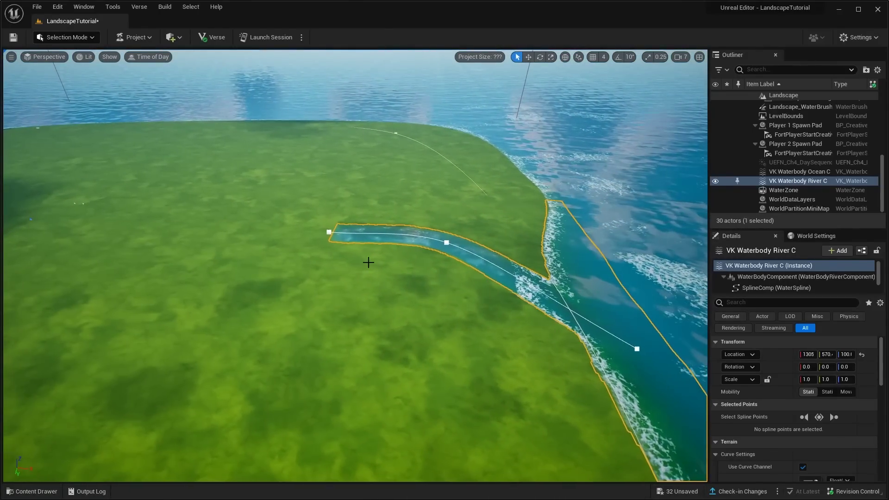
left_click(331, 231)
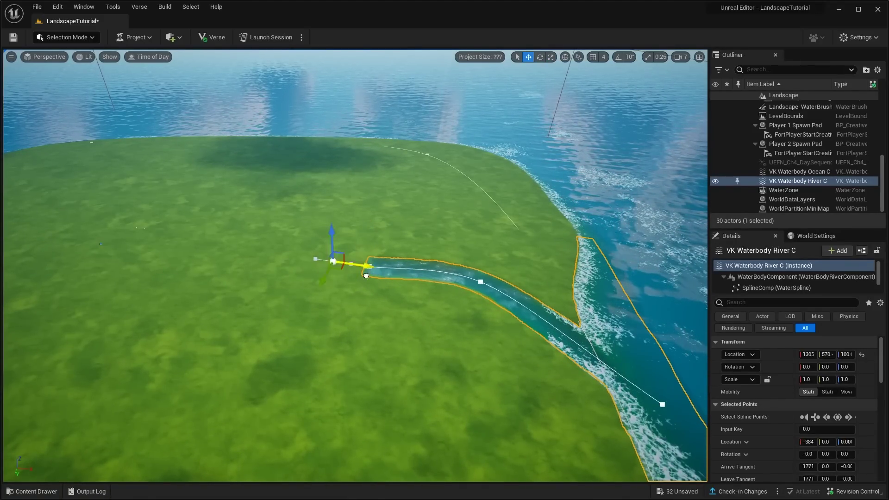
left_click_drag(182, 260, 182, 260)
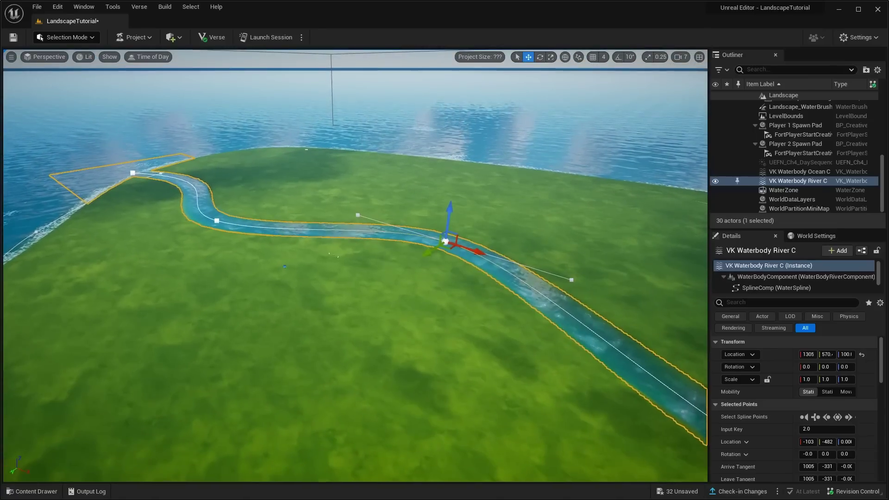
right_click_drag(356, 266, 306, 282)
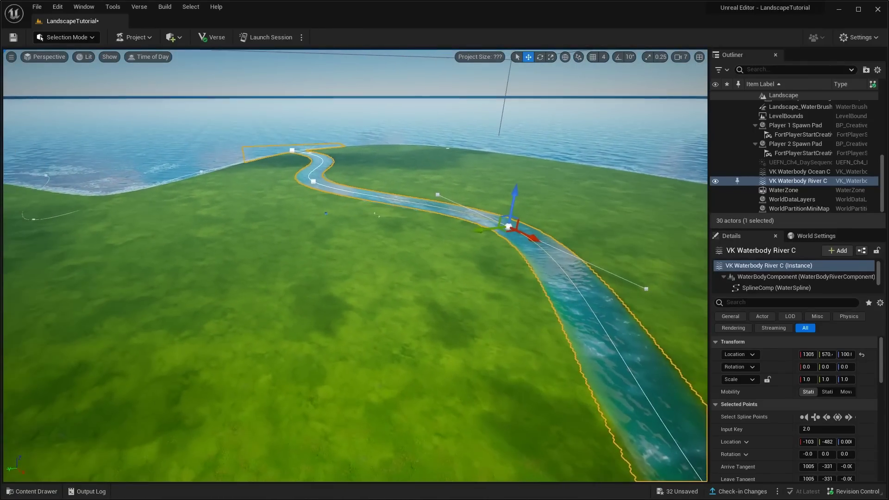
Place an Island water body from the Water folder on the open grass beside the river.
left_click(47, 475)
left_click(42, 491)
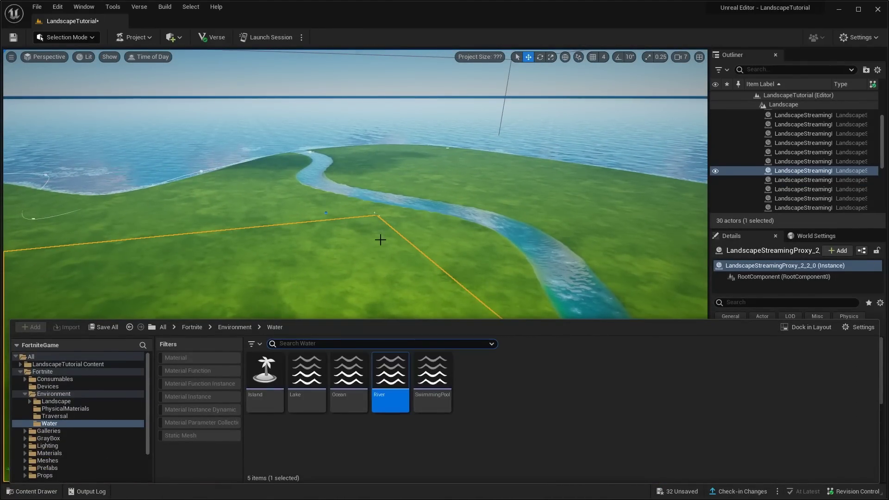
right_click_drag(380, 240, 236, 251)
left_click(41, 491)
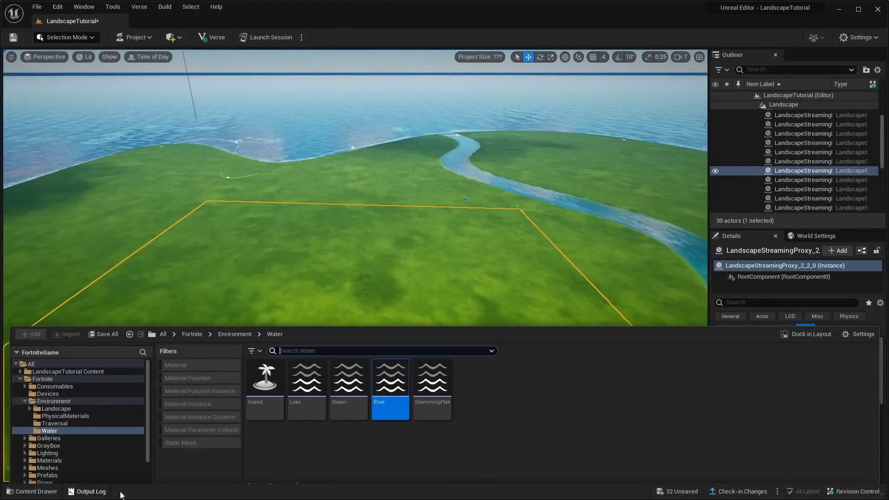
left_click_drag(265, 378, 272, 244)
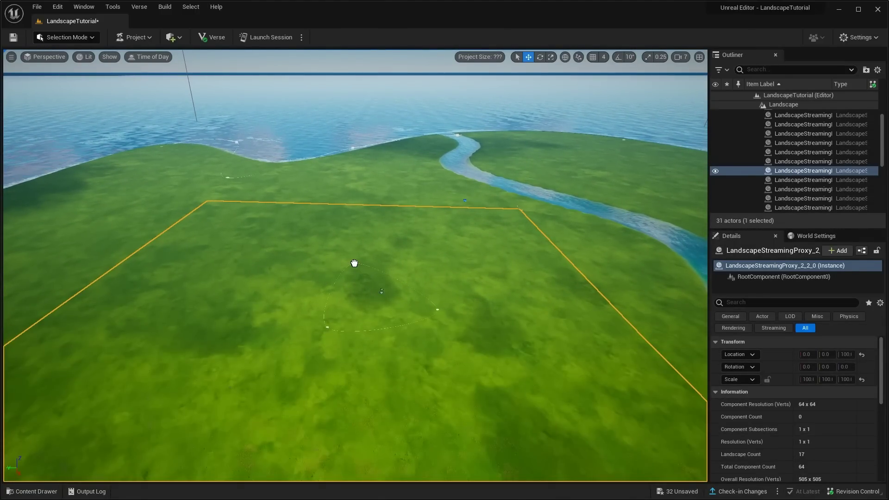
left_click_drag(354, 263, 353, 262)
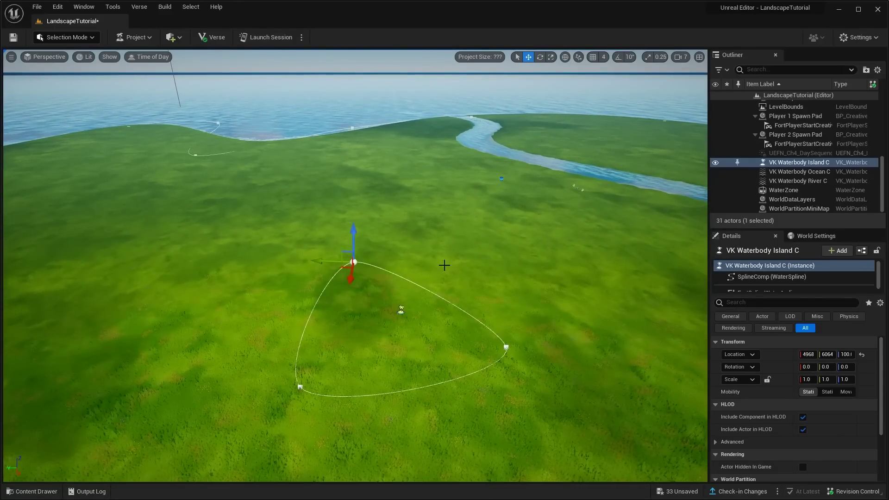
Raise the Island water body to a Z location of about 1017 to form a rocky plateau, and inspect its cliffs.
left_click_drag(356, 231, 364, 177)
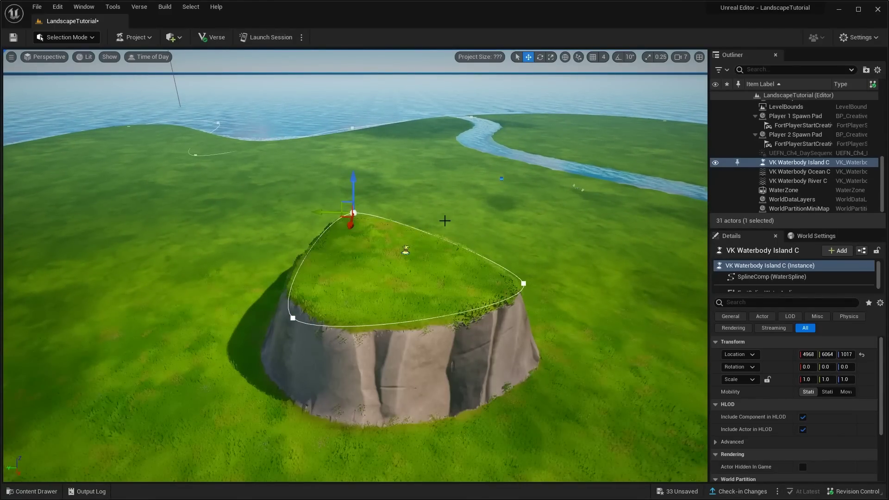
mouse_move(444, 220)
right_mouse_down()
mouse_move(389, 217)
mouse_move(445, 217)
right_mouse_up()
right_click_drag(478, 295, 424, 306)
key("w")
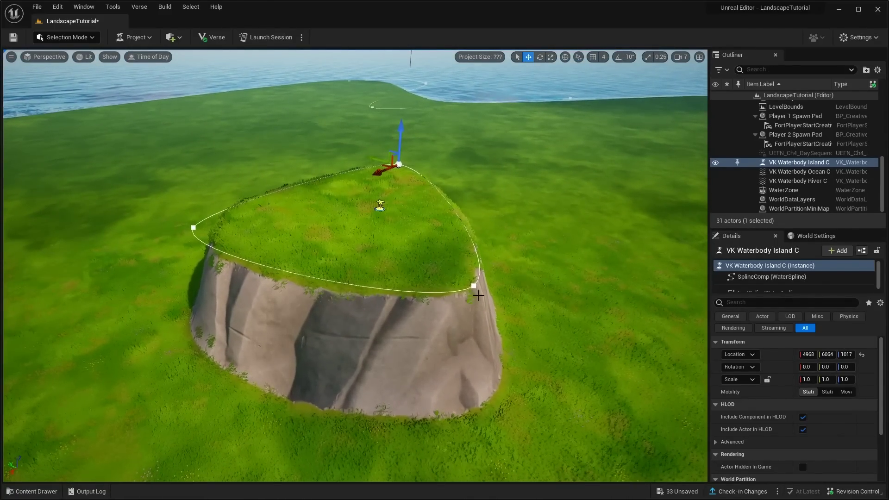
scroll(428, 324, "down", 4)
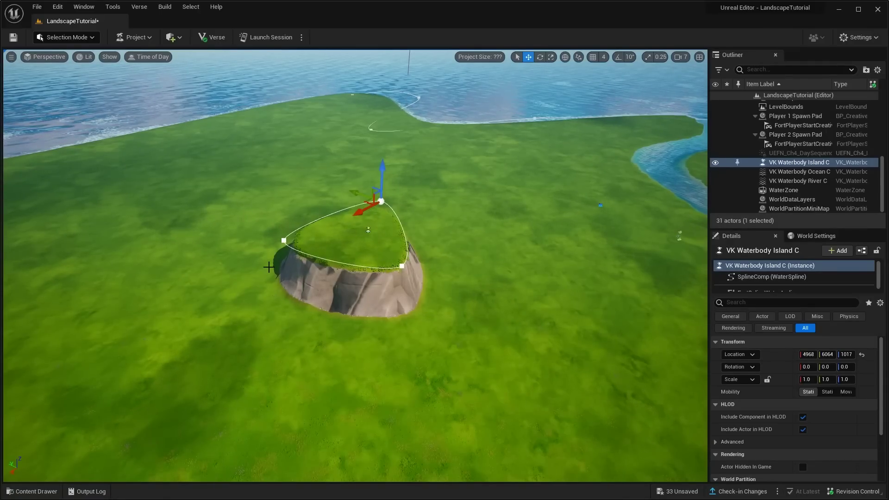
Add a fourth point to the plateau's spline and move it outward to enlarge the raised area.
left_click(268, 268)
left_click(284, 242)
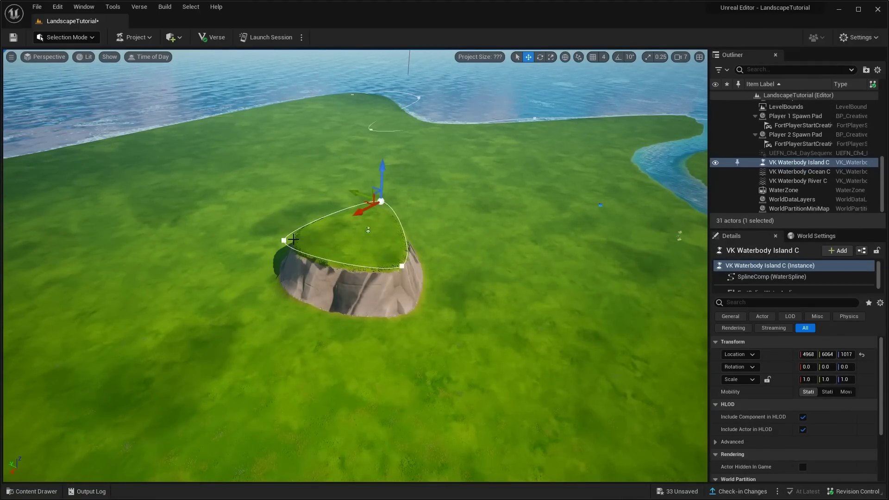
left_click(407, 258)
left_click(402, 264)
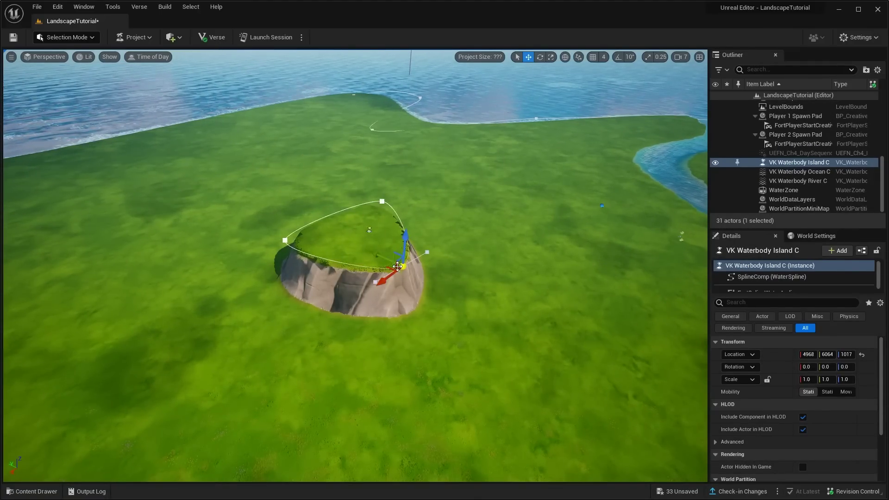
left_click_drag(381, 282, 411, 257, "alt")
right_click_drag(407, 240, 431, 238)
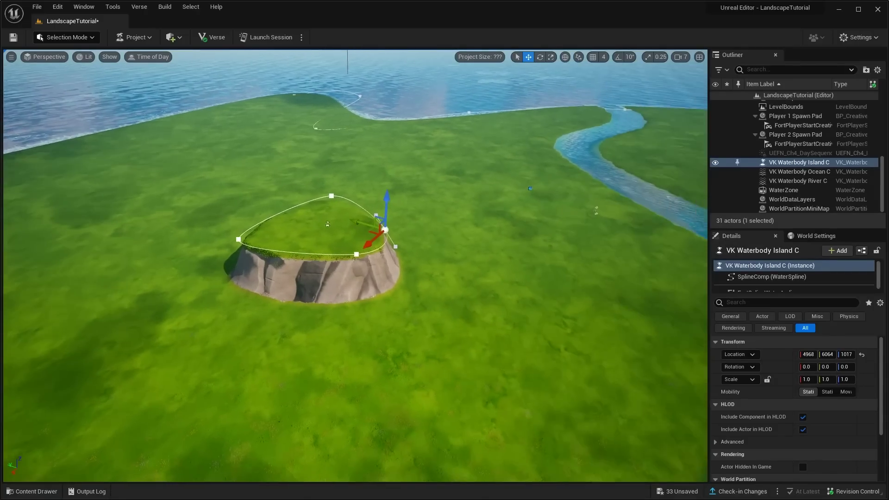
left_click_drag(374, 218, 458, 280)
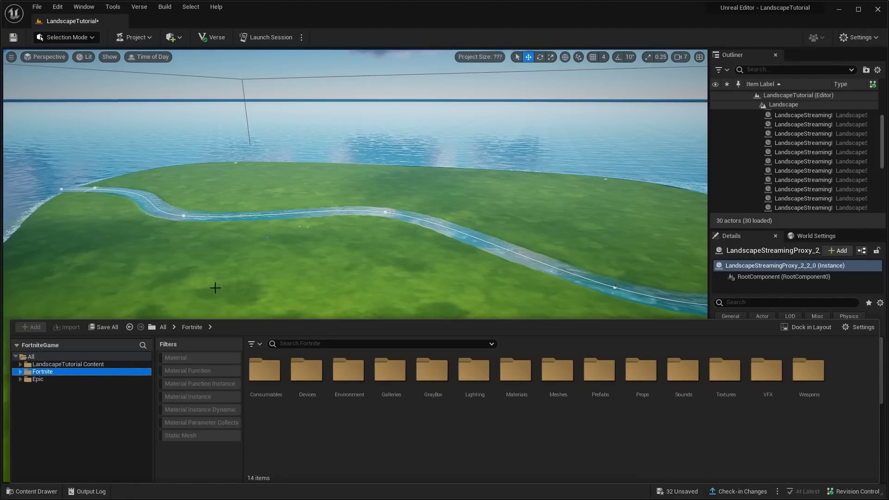
Switch to Blender and inspect the RedWoodTree model up close and with its bark and leaf materials displayed.
left_click(64, 359)
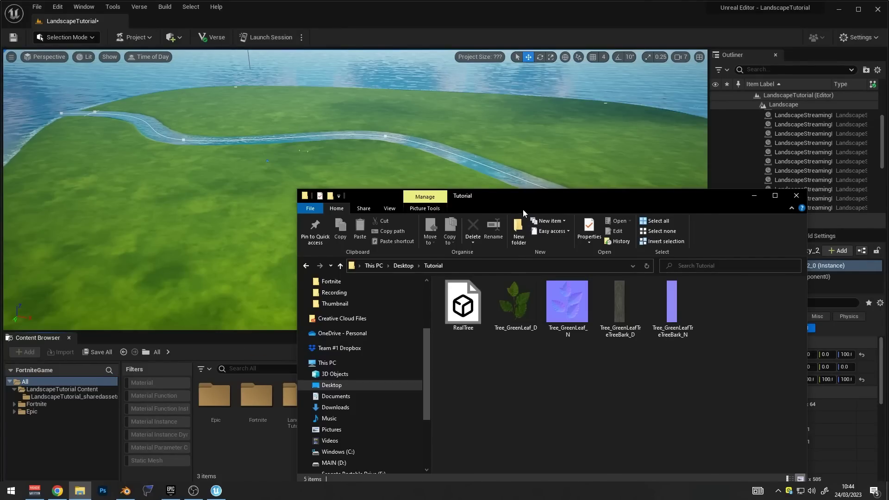
left_click_drag(523, 210, 507, 192)
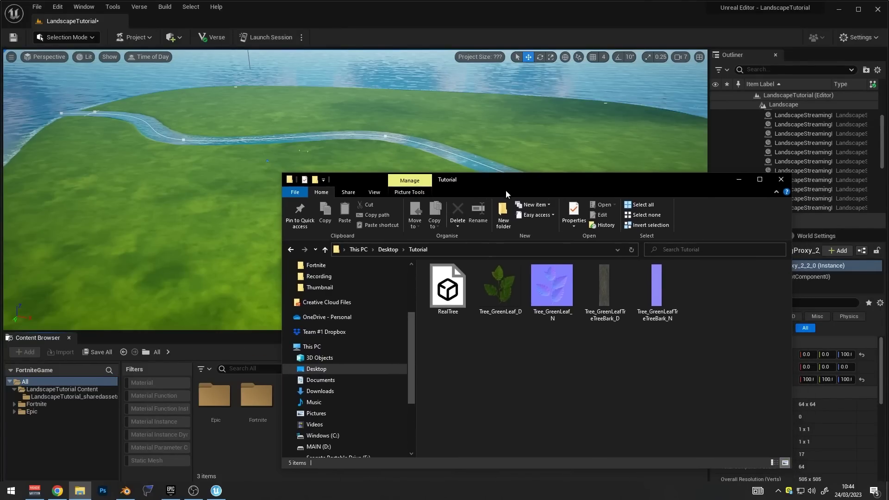
left_click(126, 491)
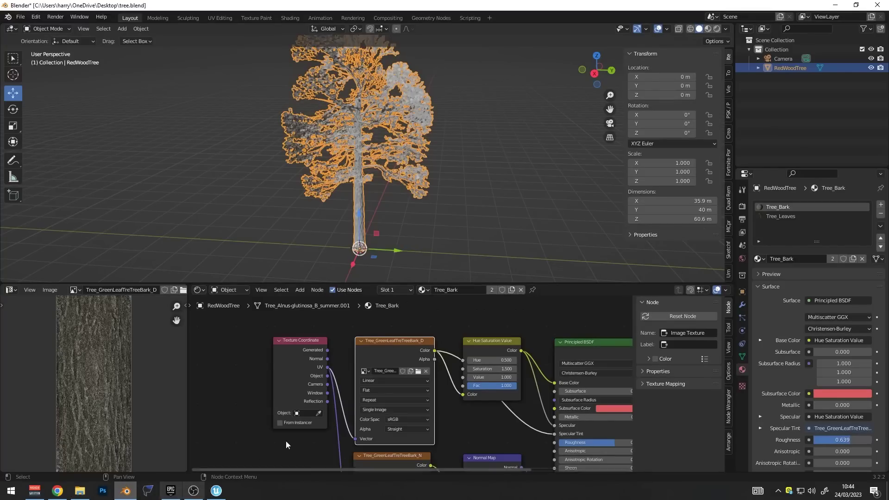
left_click(400, 281)
left_click_drag(400, 282, 400, 422)
middle_click_drag(347, 273, 363, 257)
scroll(362, 257, "up", 4)
scroll(362, 257, "up", 1)
left_click(362, 257)
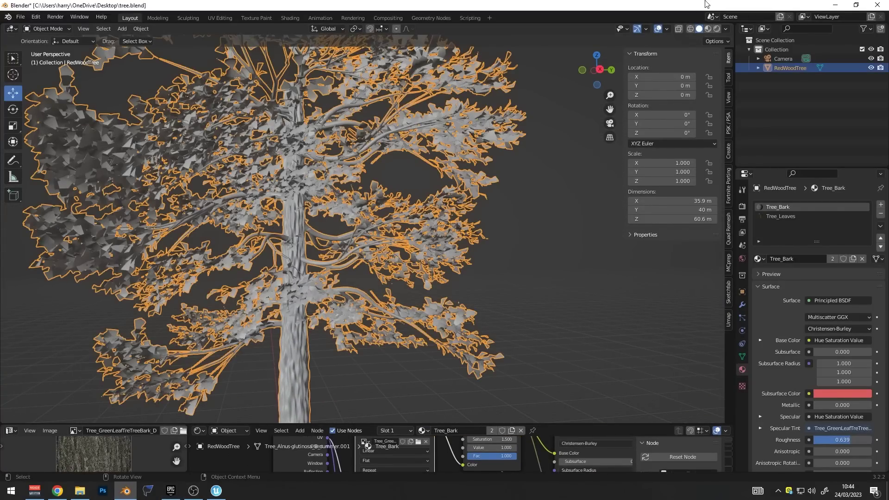
left_click(707, 30)
scroll(384, 167, "down", 5)
mouse_move(417, 191)
middle_mouse_down()
mouse_move(454, 195)
mouse_move(330, 164)
mouse_move(416, 175)
middle_mouse_up()
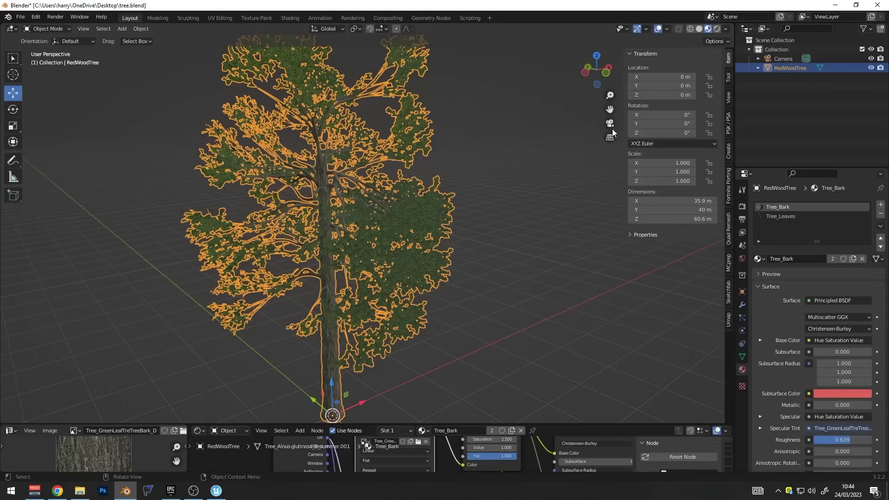
Leave Blender and select the four leaf and bark texture files beside RealTree in the Tutorial folder.
left_click(833, 4)
left_click_drag(527, 185, 708, 193)
left_click(615, 211)
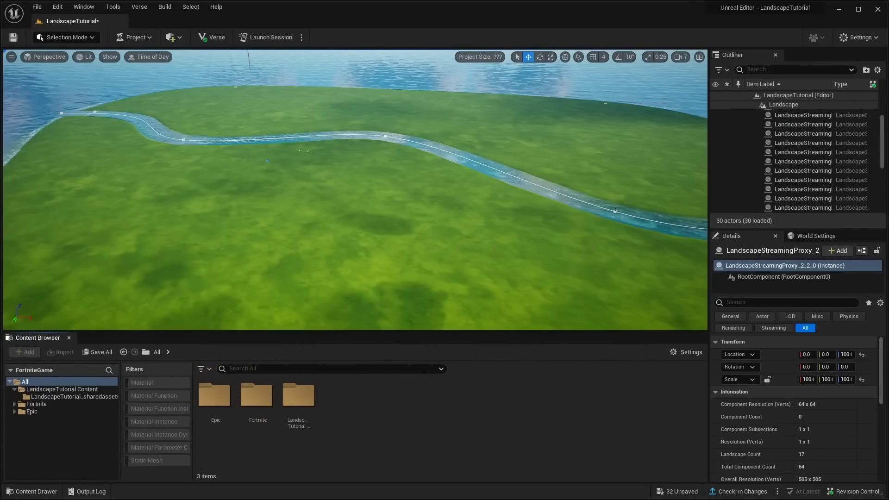
left_click_drag(888, 166, 565, 167)
left_click_drag(584, 324, 749, 261)
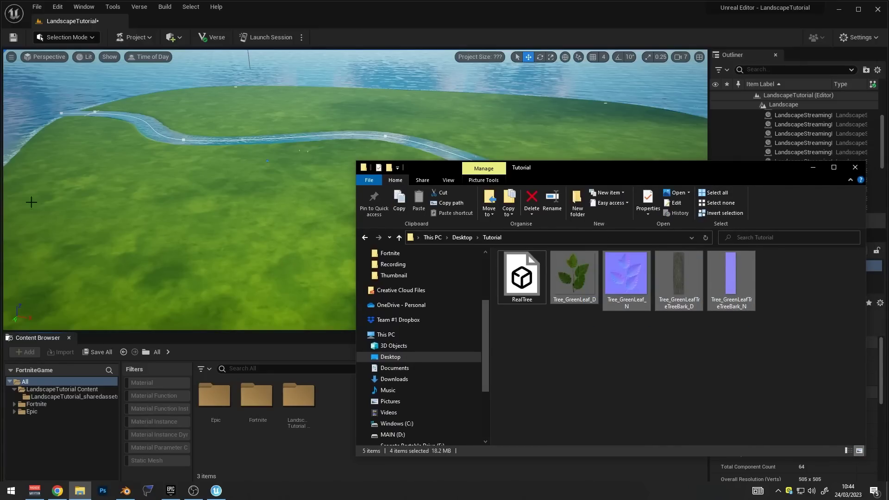
Switch to Sketchfab in the browser and look through the downloadable tree models.
left_click_drag(0, 168, 320, 0)
scroll(397, 266, "down", 1)
scroll(348, 287, "up", 4)
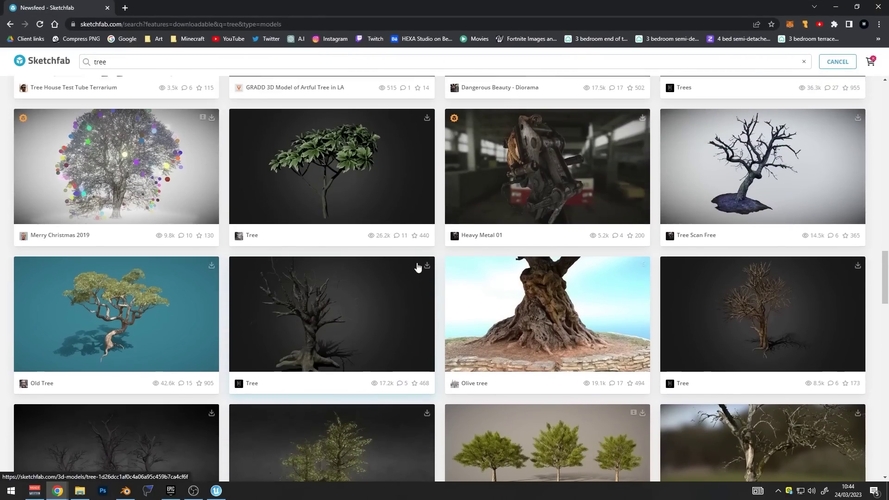
scroll(418, 262, "down", 4)
scroll(376, 313, "down", 5)
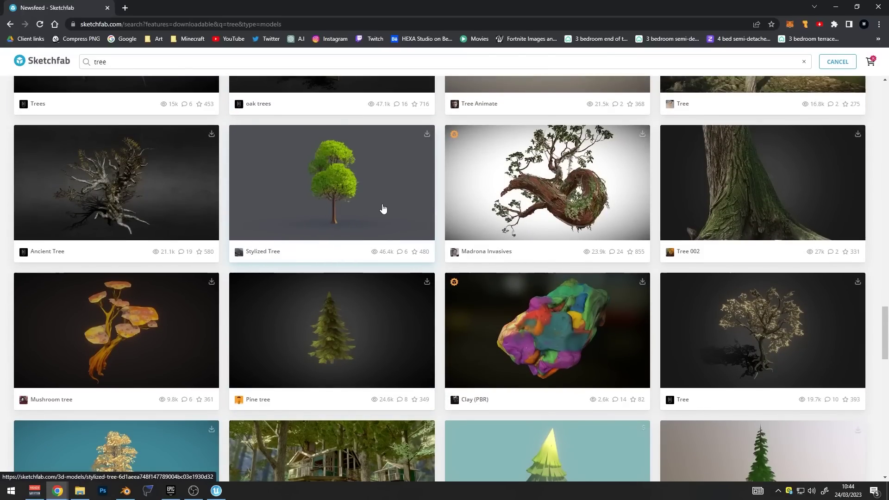
Return to Unreal Editor and import the RealTree FBX into LandscapeTutorial Content as a static mesh, creating new materials.
left_click_drag(84, 7, 0, 125)
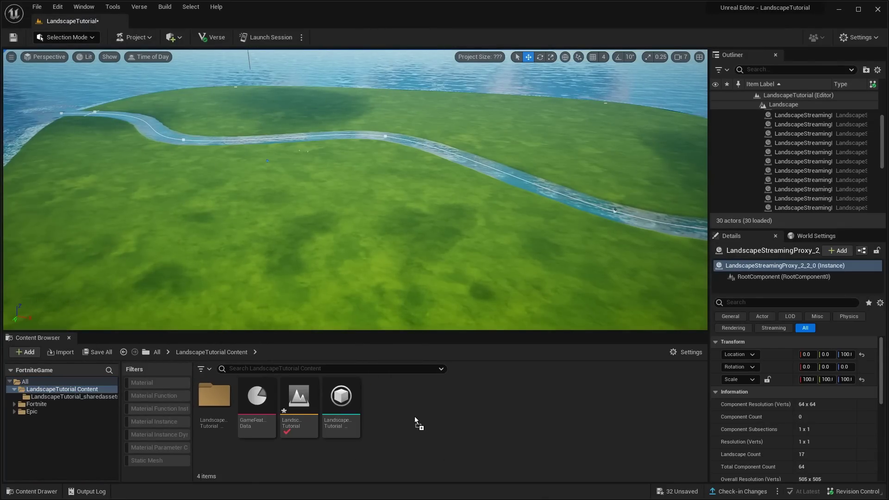
left_click_drag(416, 416, 415, 416)
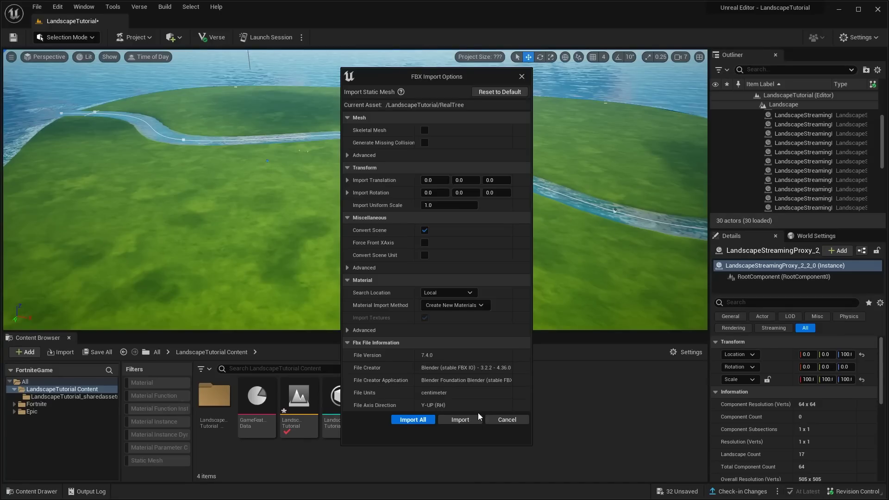
left_click(418, 420)
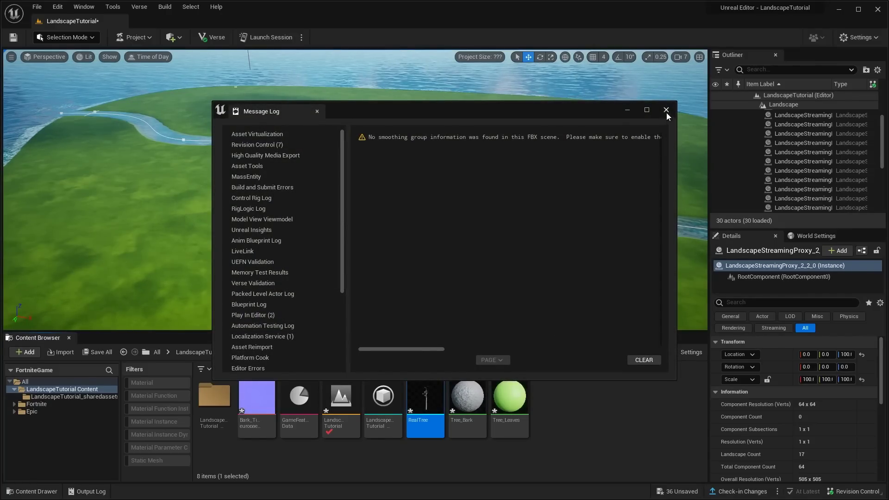
left_click(666, 110)
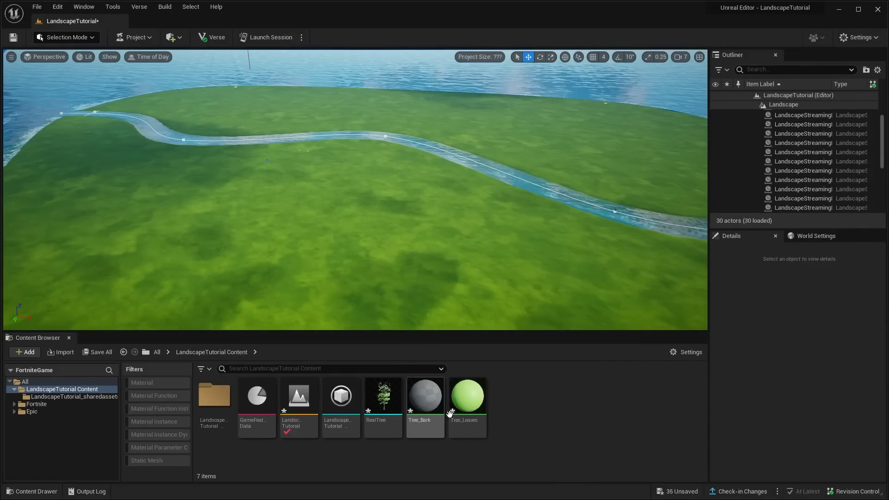
Place the RealTree mesh on the grass beside the river and focus the view on it.
left_click_drag(384, 403, 434, 237)
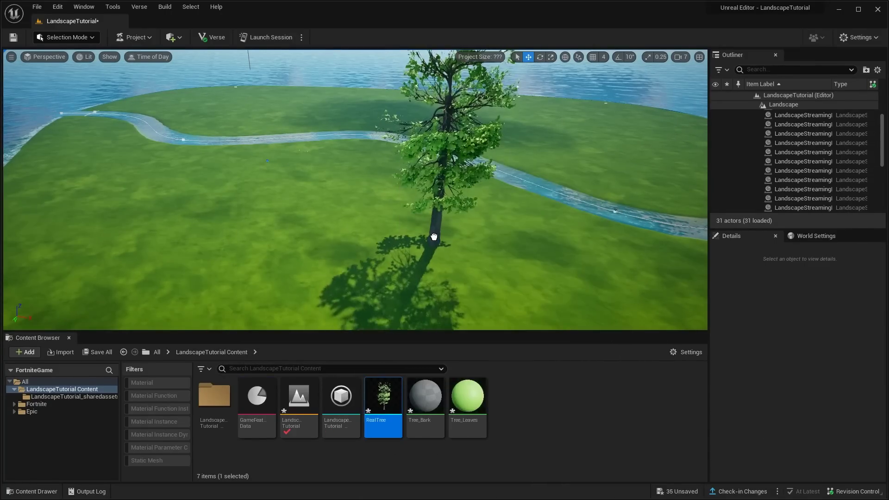
left_click(422, 247)
key("f")
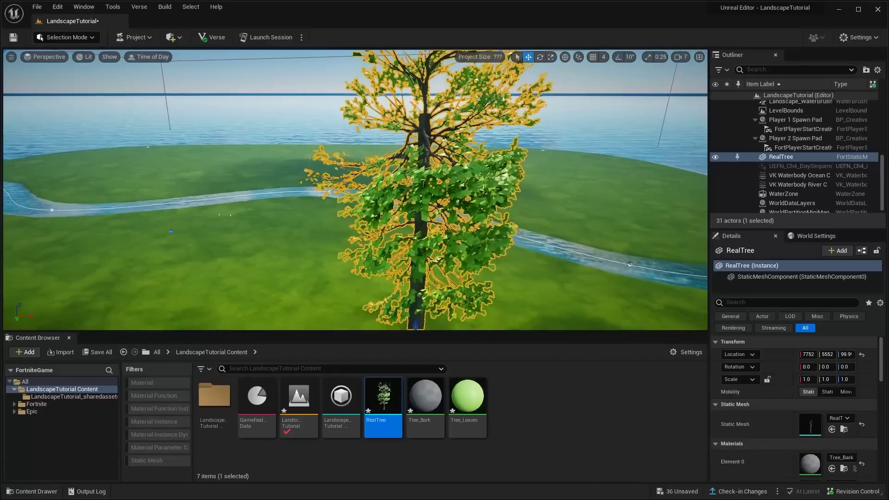